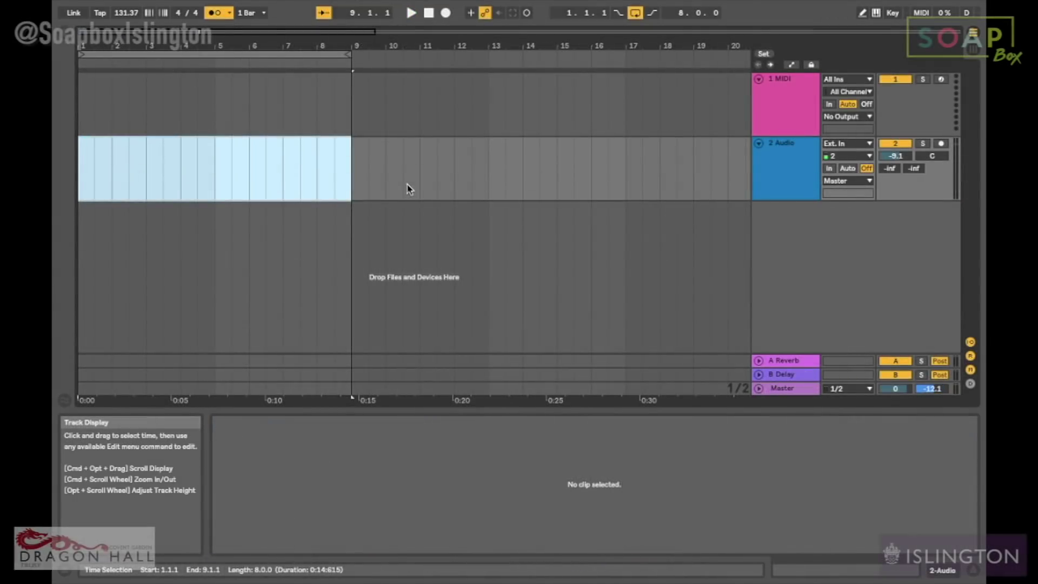
# Place the AC_110B_KIT1.WAV drum loop from the Patches folder at bar 1 of the audio track and hide the file browser
pyautogui.click(63, 36)
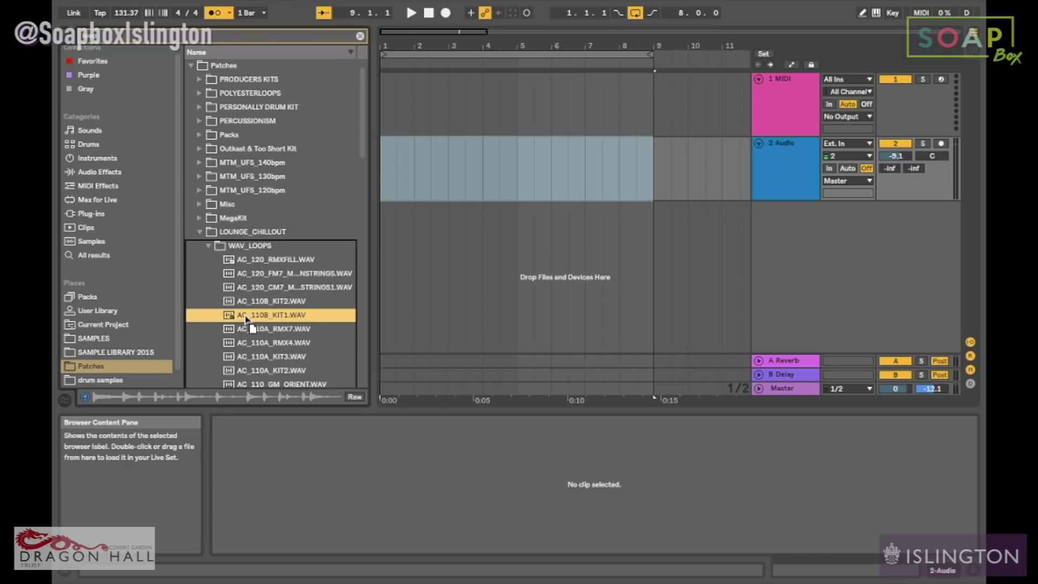
pyautogui.moveTo(273, 306)
pyautogui.mouseDown()
pyautogui.moveTo(398, 186)
pyautogui.moveTo(385, 186)
pyautogui.mouseUp()
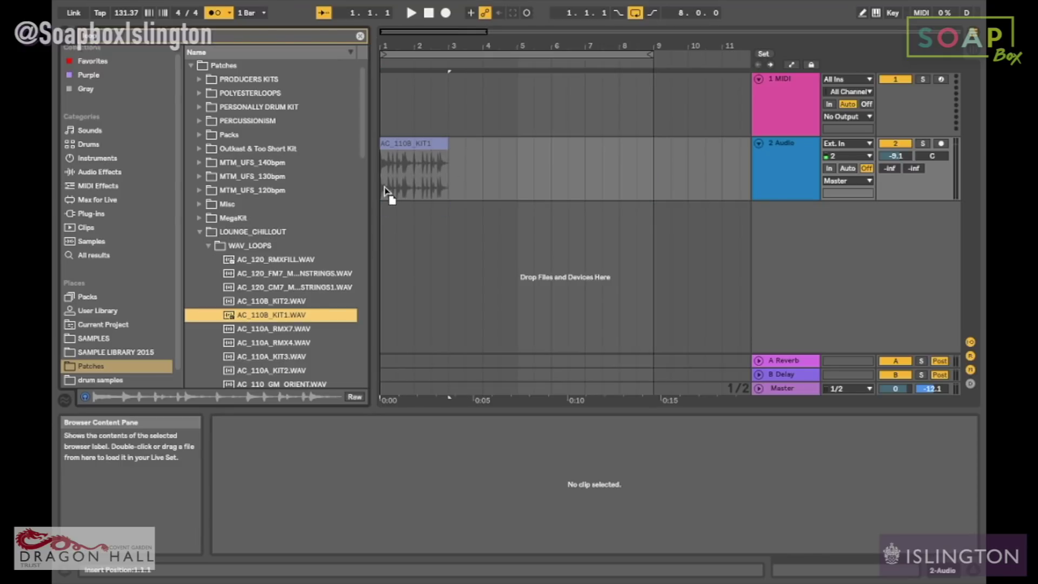
pyautogui.moveTo(386, 190); pyautogui.dragTo(385, 190)
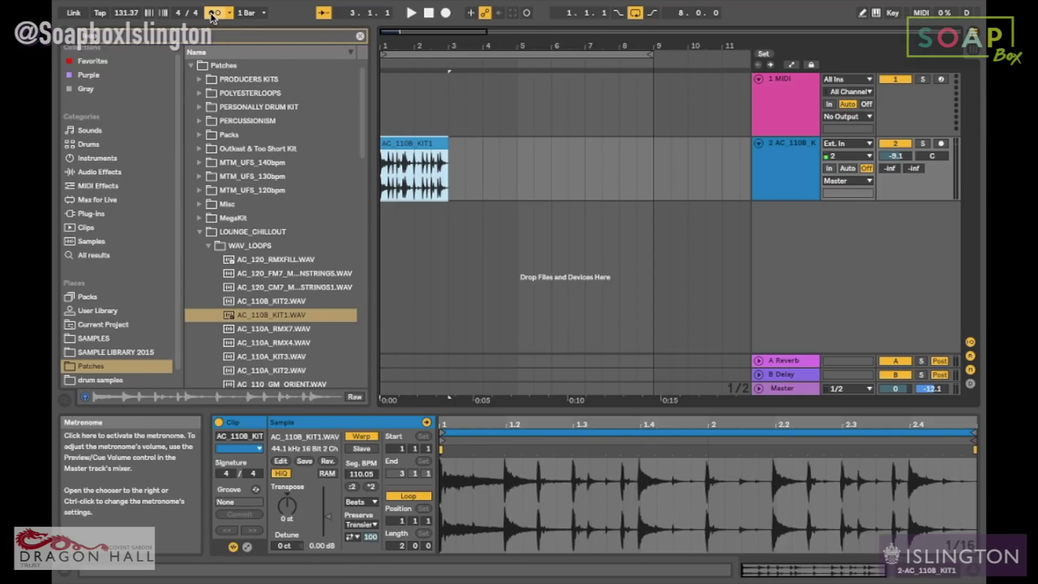
pyautogui.click(66, 39)
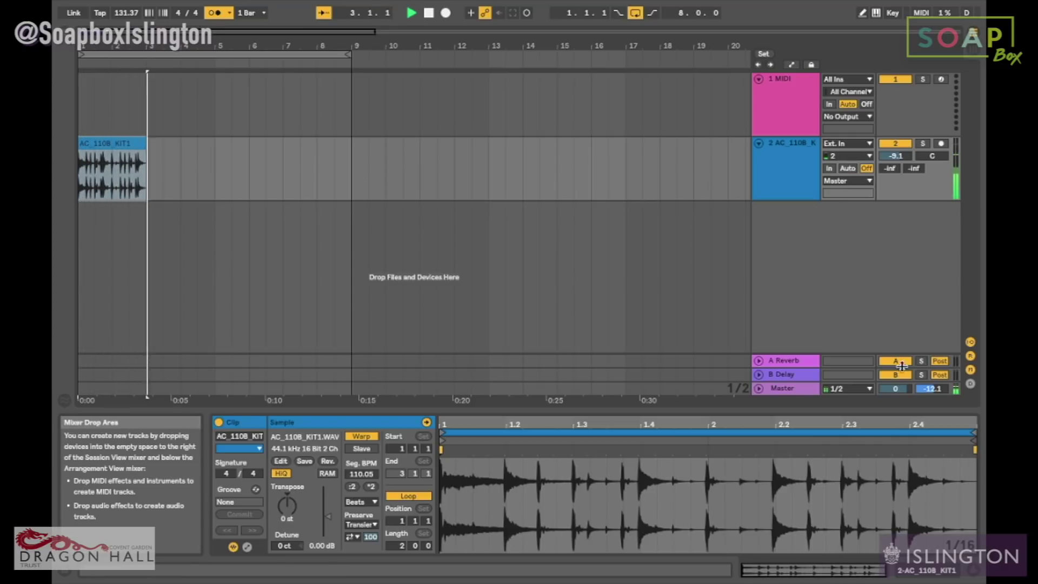
# Set the preview/cue volume on the Master track to -1.1 and play the drum loop against the metronome
pyautogui.press('space')
pyautogui.moveTo(927, 388); pyautogui.dragTo(927, 381)
pyautogui.press('space')
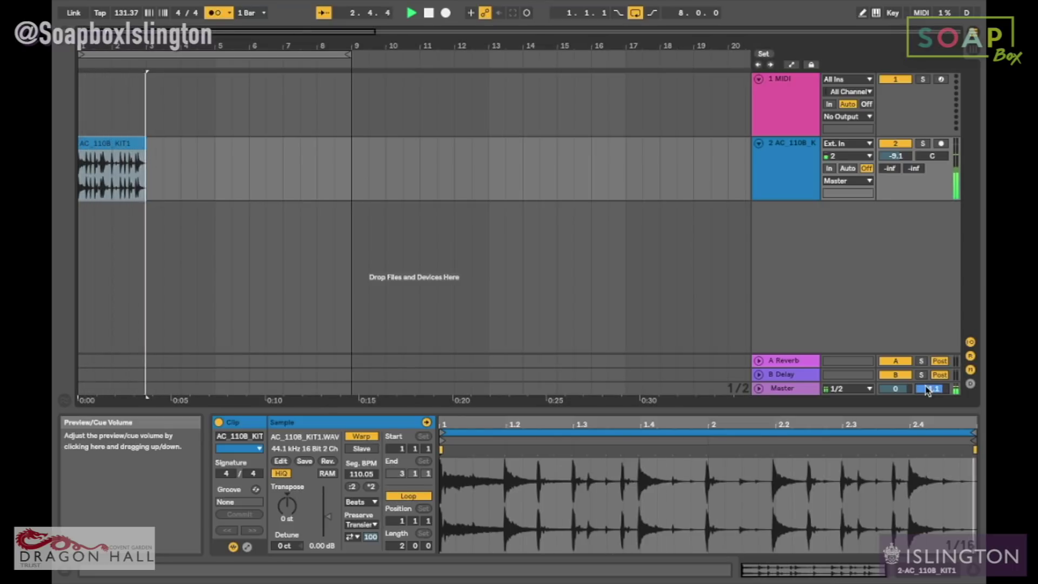
pyautogui.press('space')
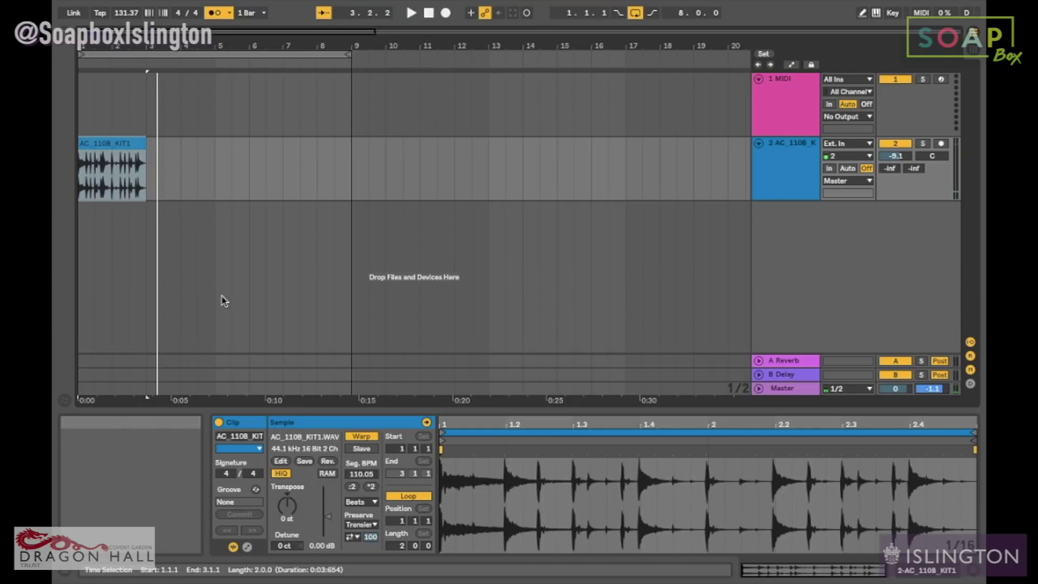
# Turn off warping for the AC_110B_KIT1 clip and play it from bar 1 at its original speed
pyautogui.click(361, 436)
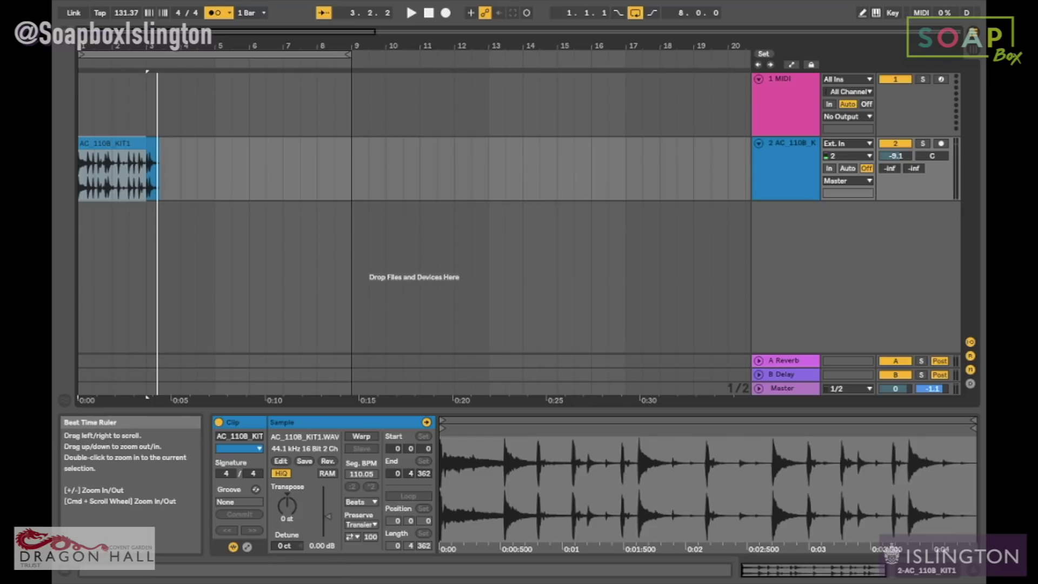
pyautogui.moveTo(144, 38); pyautogui.dragTo(143, 42)
pyautogui.hscroll(-10, 290, 169)
pyautogui.click(232, 52)
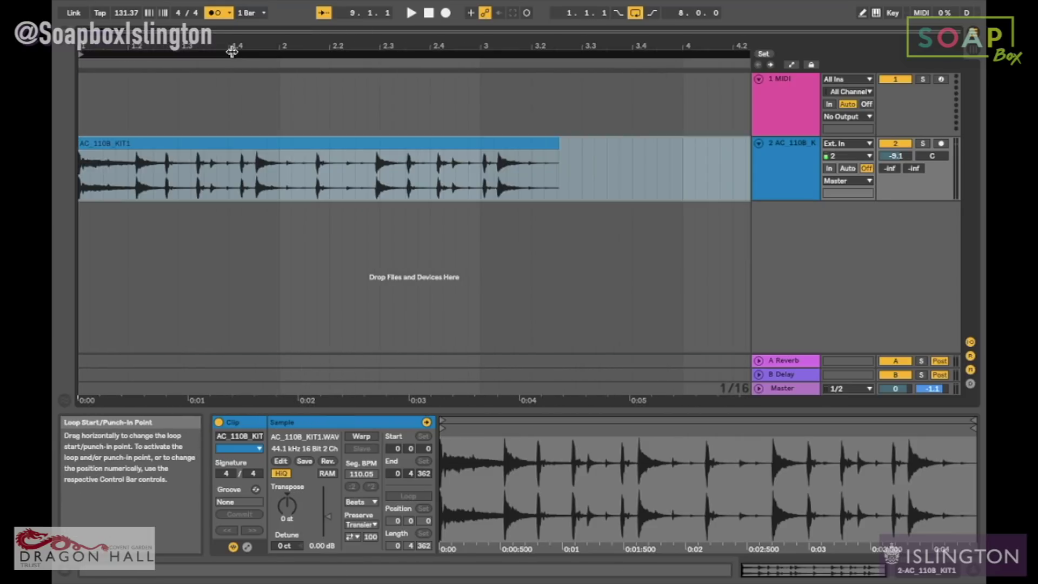
pyautogui.press('space')
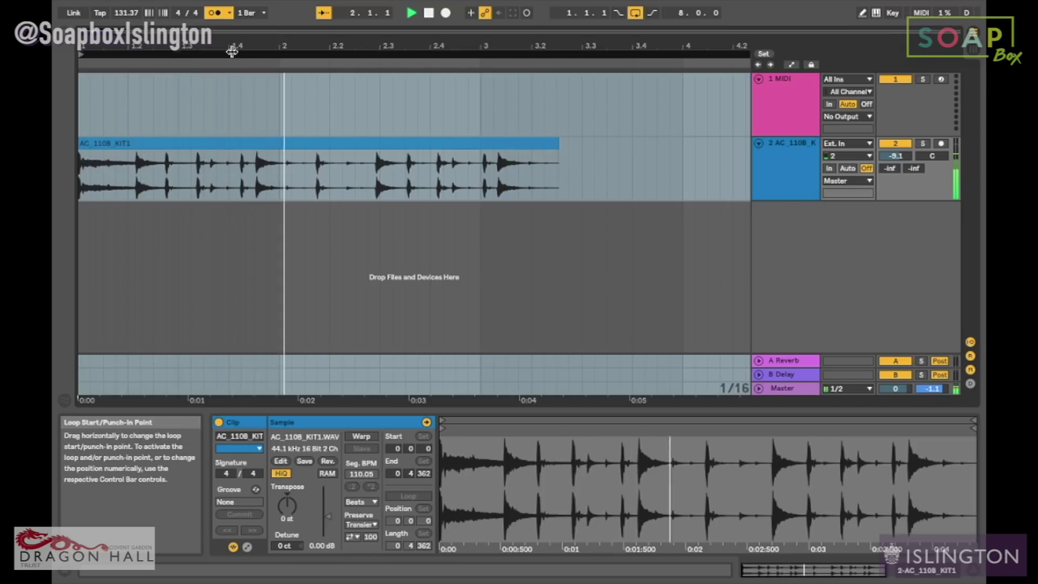
pyautogui.press('space')
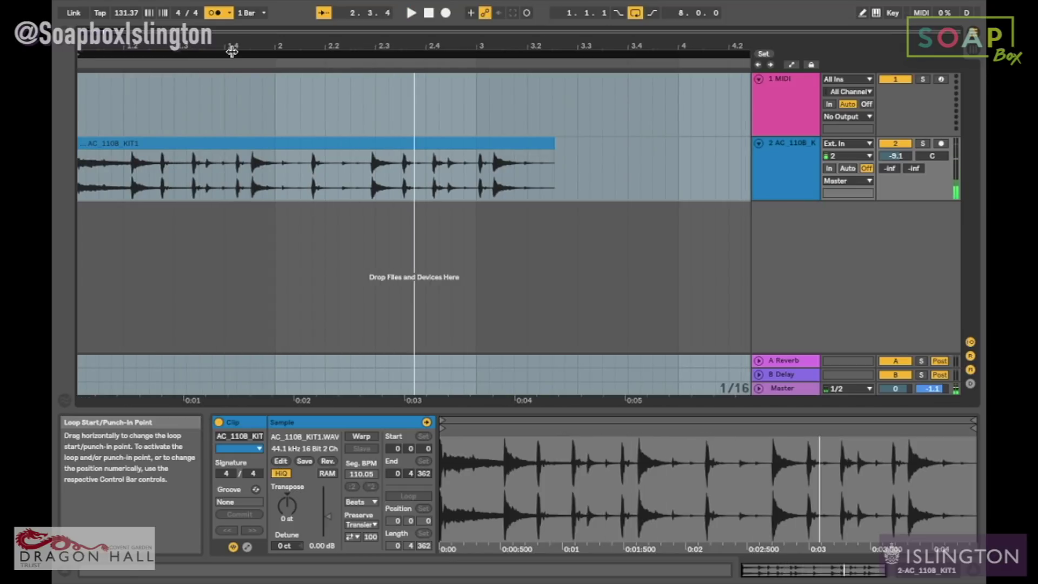
pyautogui.click(355, 283)
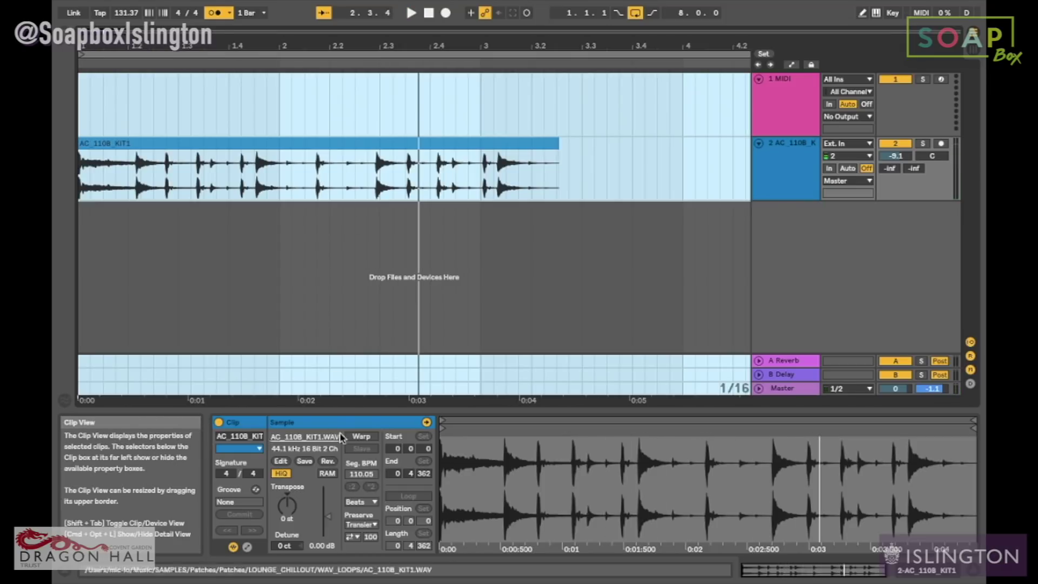
# Turn warping back on for the clip and enable looping over its full length
pyautogui.click(359, 437)
pyautogui.moveTo(462, 425)
pyautogui.mouseDown()
pyautogui.moveTo(463, 457)
pyautogui.moveTo(462, 425)
pyautogui.mouseUp()
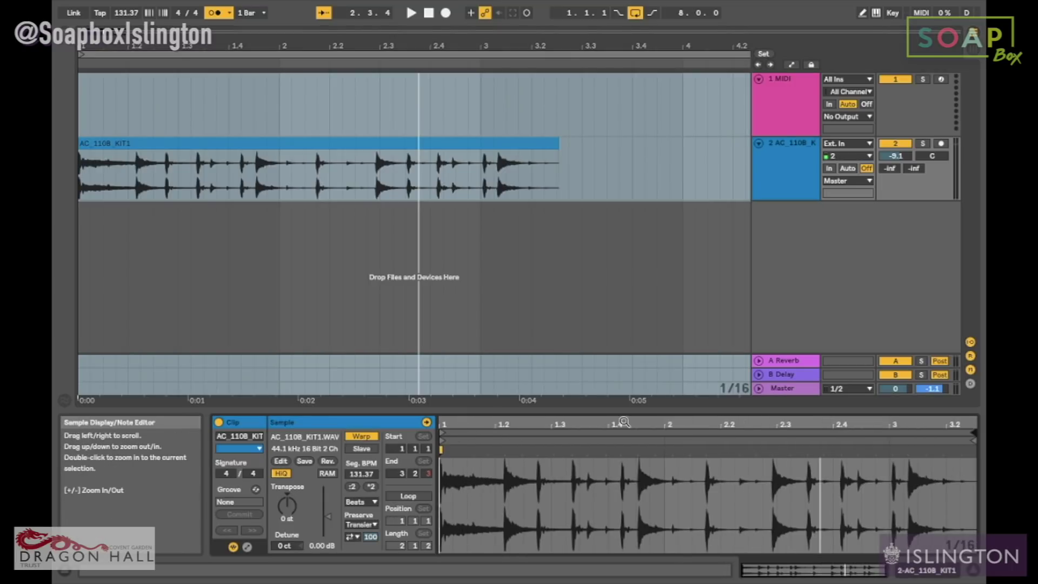
pyautogui.click(770, 435)
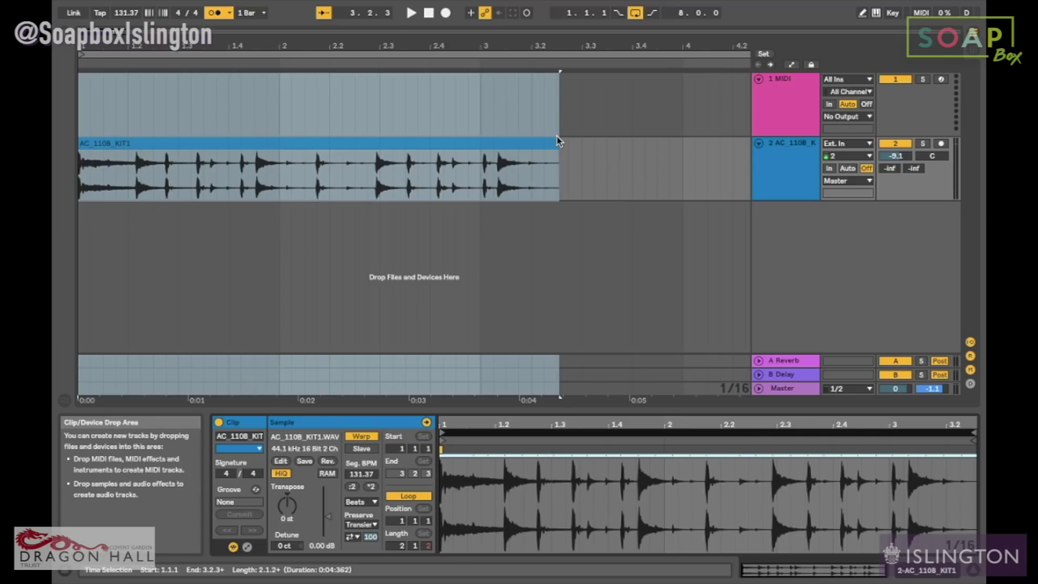
pyautogui.moveTo(559, 142)
pyautogui.mouseDown()
pyautogui.moveTo(610, 158)
pyautogui.moveTo(684, 160)
pyautogui.moveTo(560, 165)
pyautogui.mouseUp()
pyautogui.click(629, 142)
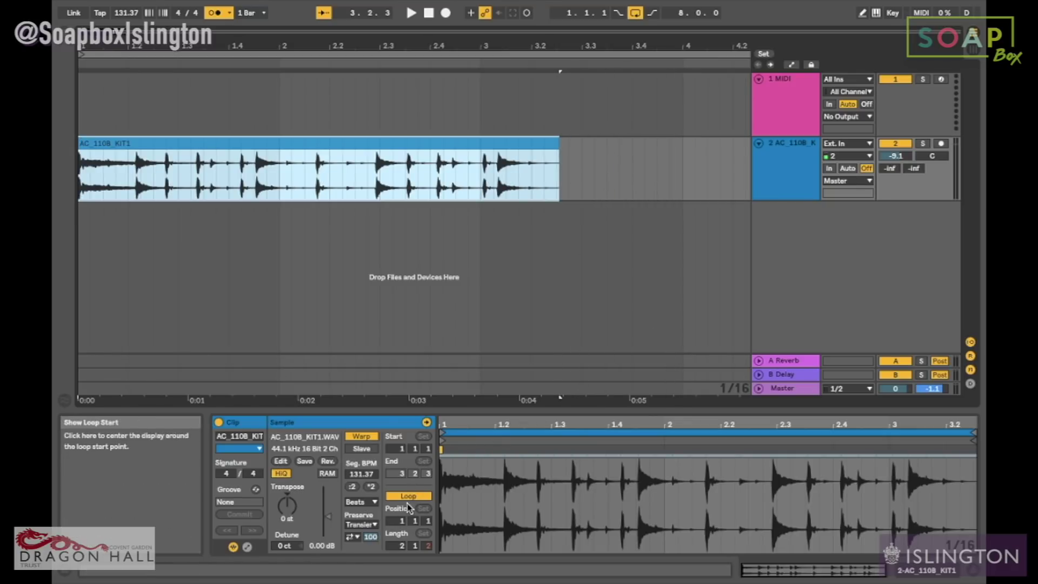
# Shorten the clip's loop to the first hit, from 1.1.1 to the second hit just past beat 1.2, and play it
pyautogui.moveTo(978, 431); pyautogui.dragTo(501, 455)
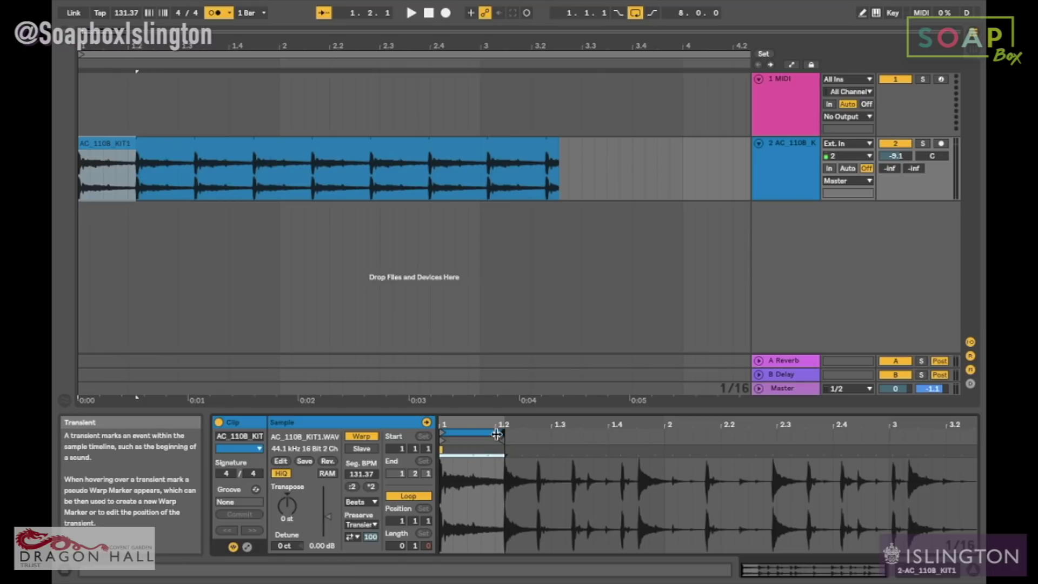
pyautogui.moveTo(503, 427); pyautogui.dragTo(503, 457)
pyautogui.press('space')
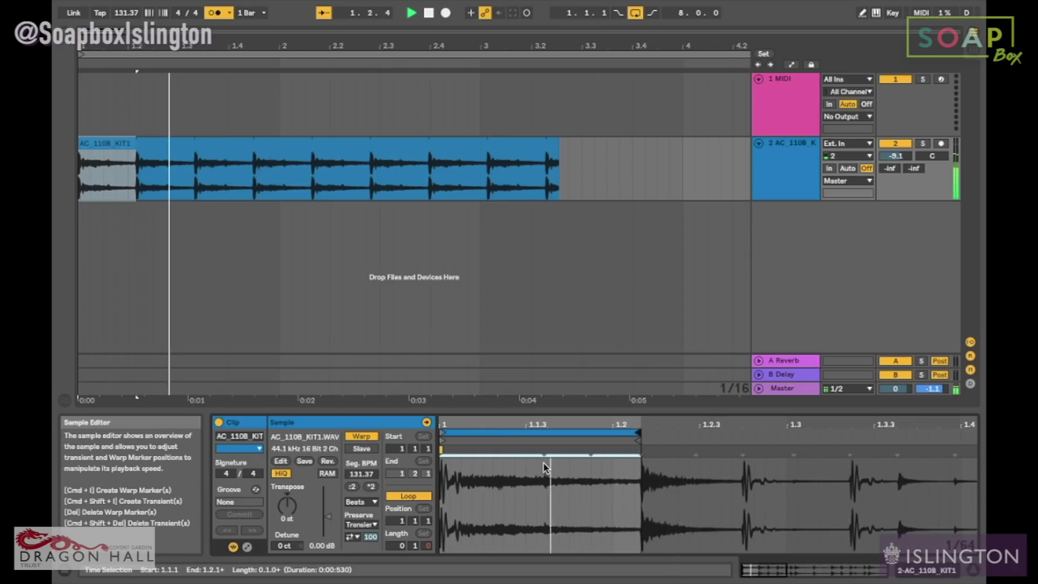
# Turn off the clip's loop and extend the clip on the timeline to the full length of the sample
pyautogui.click(407, 497)
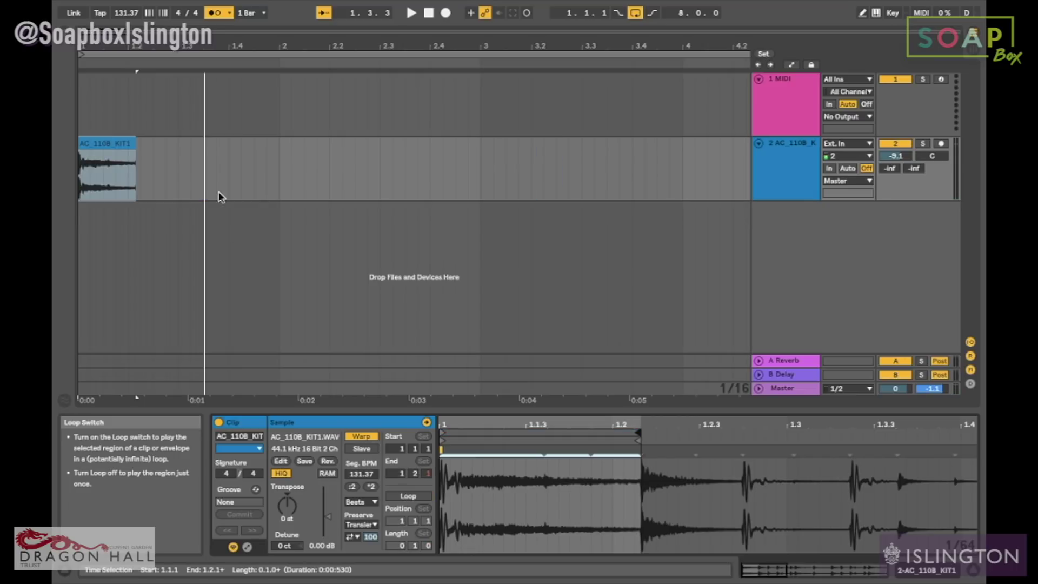
pyautogui.click(133, 162)
pyautogui.moveTo(171, 153); pyautogui.dragTo(535, 173)
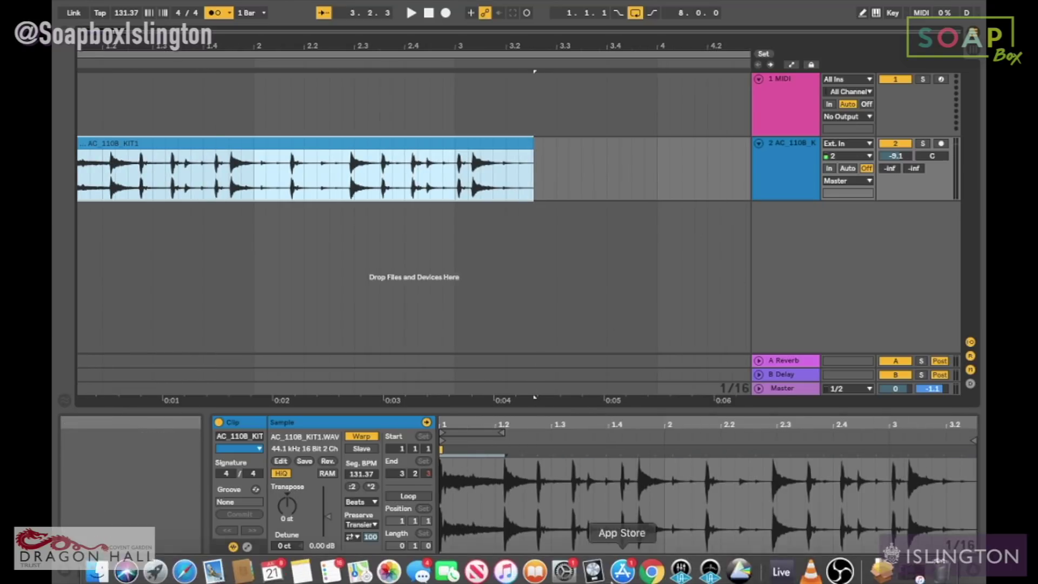
# Play the start of the clip repeatedly to compare the second hit's timing with the beat 1.2 grid line
pyautogui.click(477, 434)
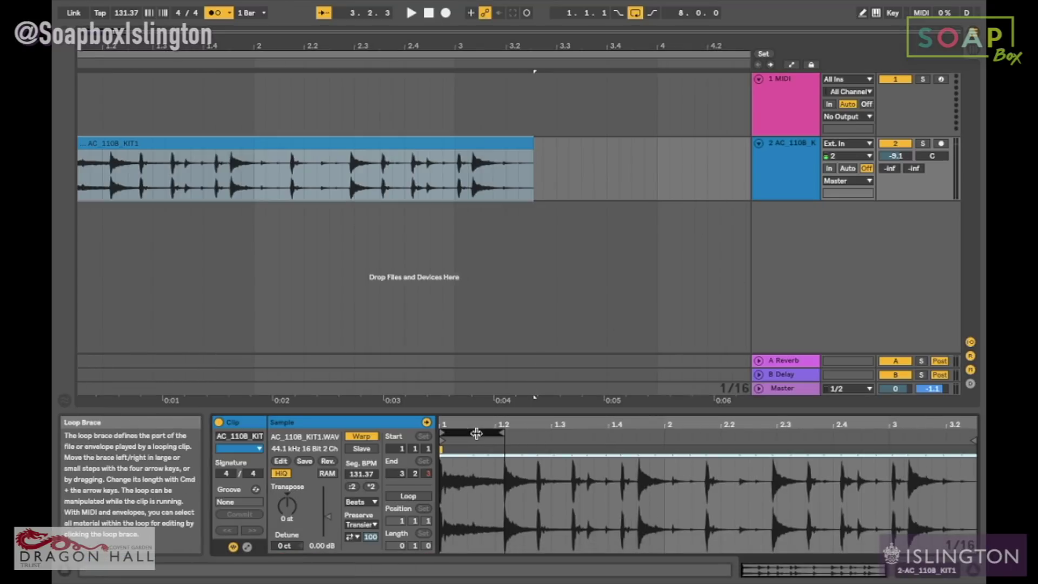
pyautogui.moveTo(491, 427); pyautogui.dragTo(491, 465)
pyautogui.hscroll(-3, 587, 460)
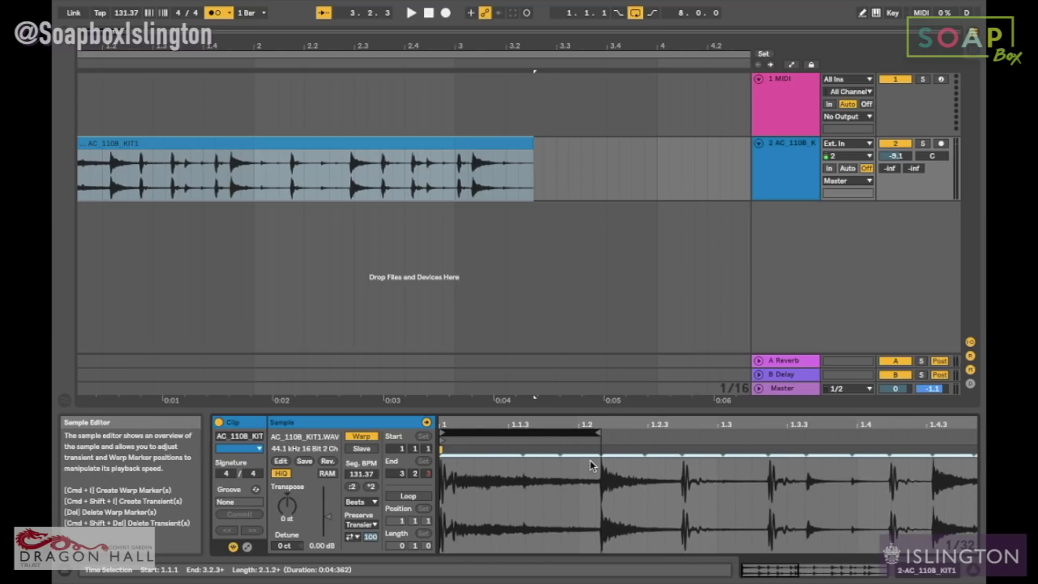
pyautogui.press('space')
pyautogui.press('space')
pyautogui.press('space')
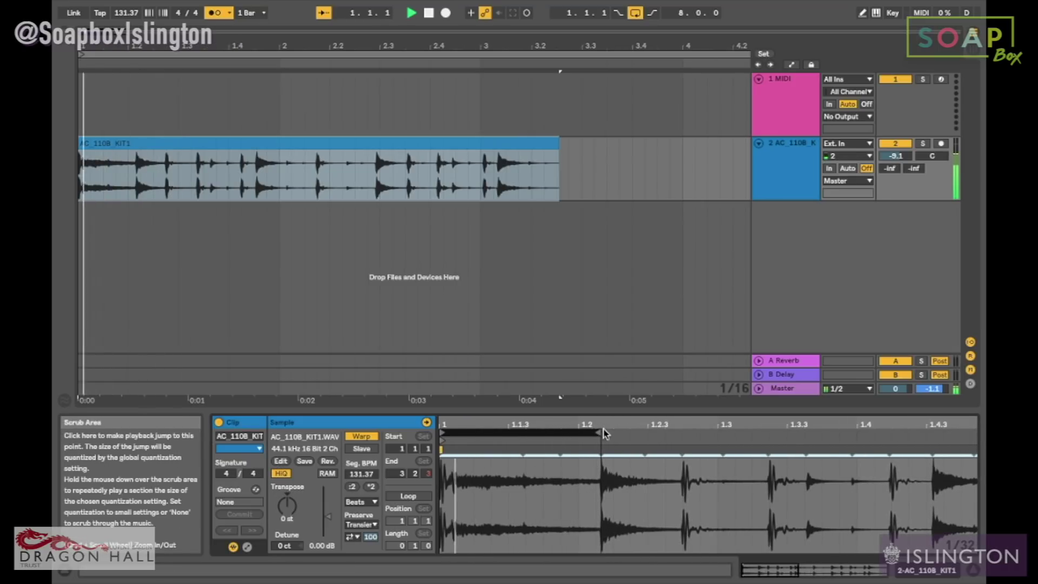
pyautogui.press('space')
pyautogui.press('space')
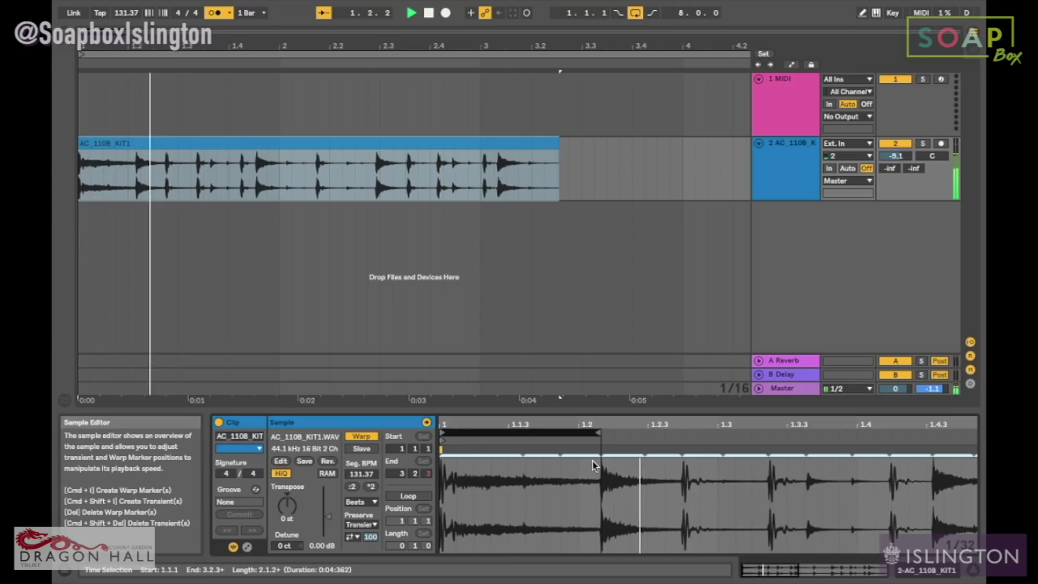
pyautogui.press('space')
# Try warping the second hit onto beat 1.2, and undo the warp change
pyautogui.moveTo(598, 449); pyautogui.dragTo(580, 449)
pyautogui.press('space')
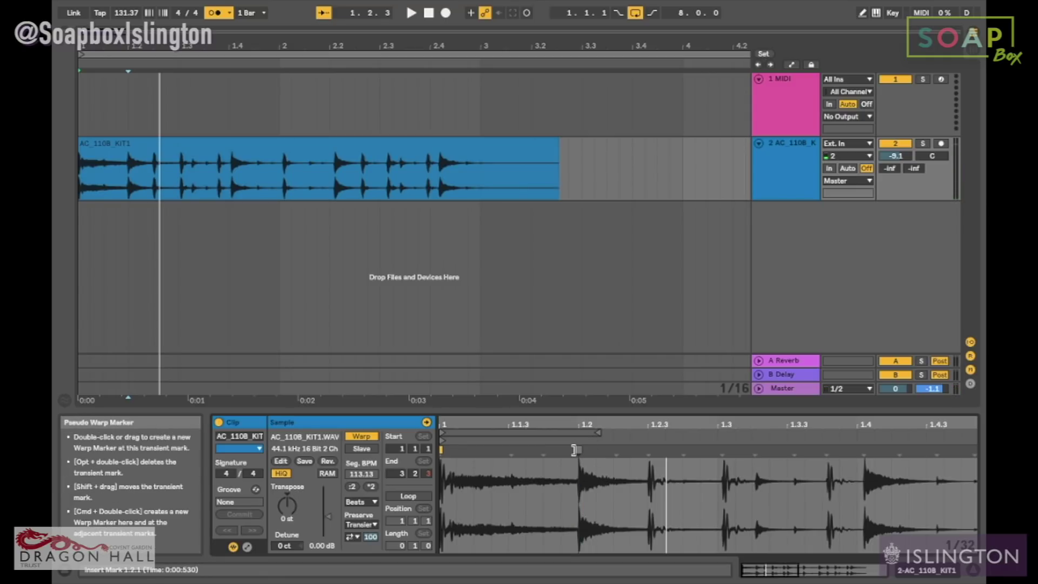
pyautogui.moveTo(575, 450)
pyautogui.mouseDown()
pyautogui.moveTo(599, 453)
pyautogui.moveTo(580, 452)
pyautogui.mouseUp()
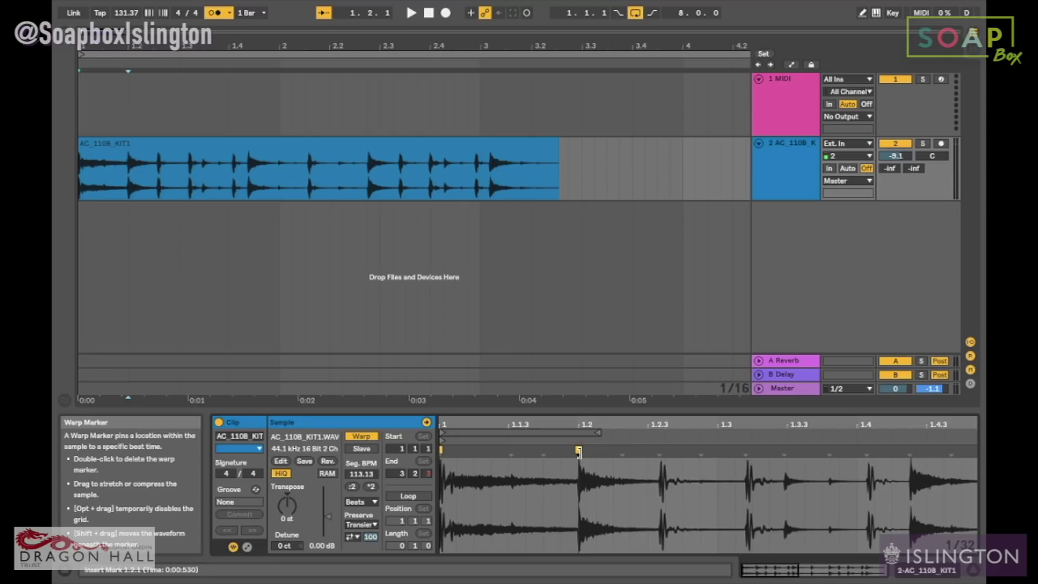
pyautogui.press('super+z')
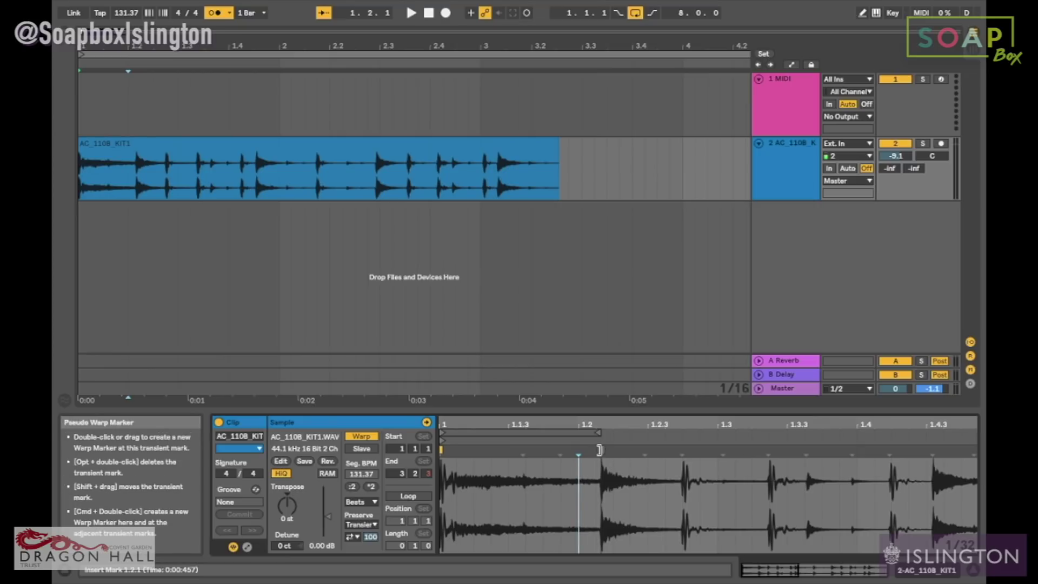
# Warp the second hit onto beat 1.2 with a warp marker and play the clip to check its timing
pyautogui.moveTo(600, 450); pyautogui.dragTo(578, 449)
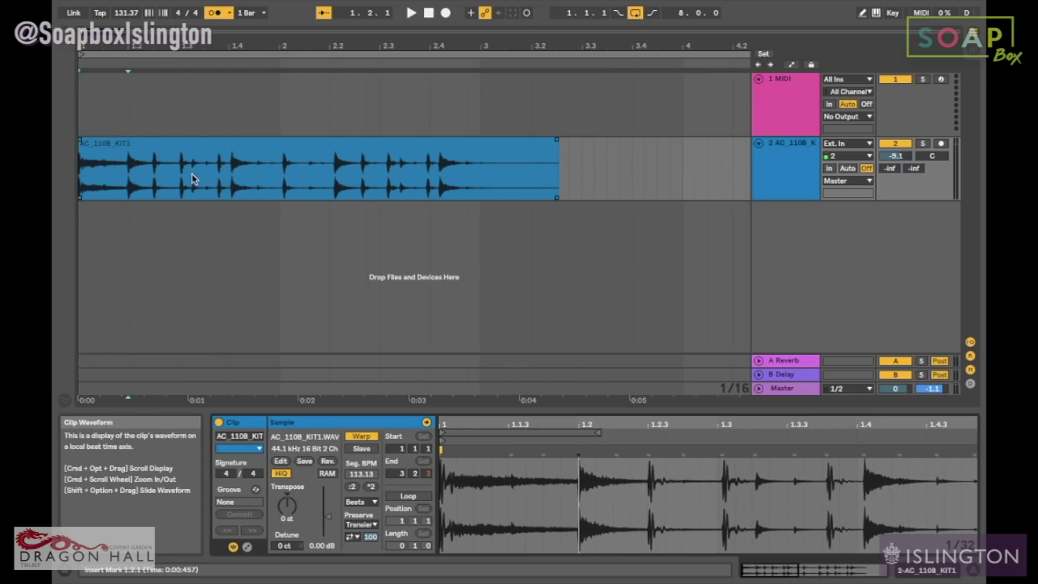
pyautogui.press('space')
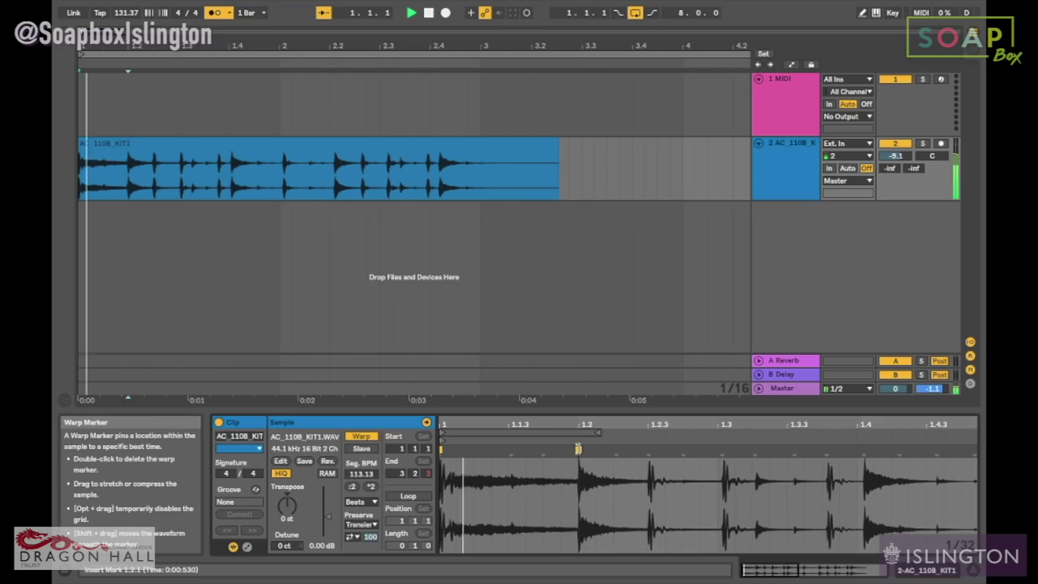
pyautogui.click(659, 441)
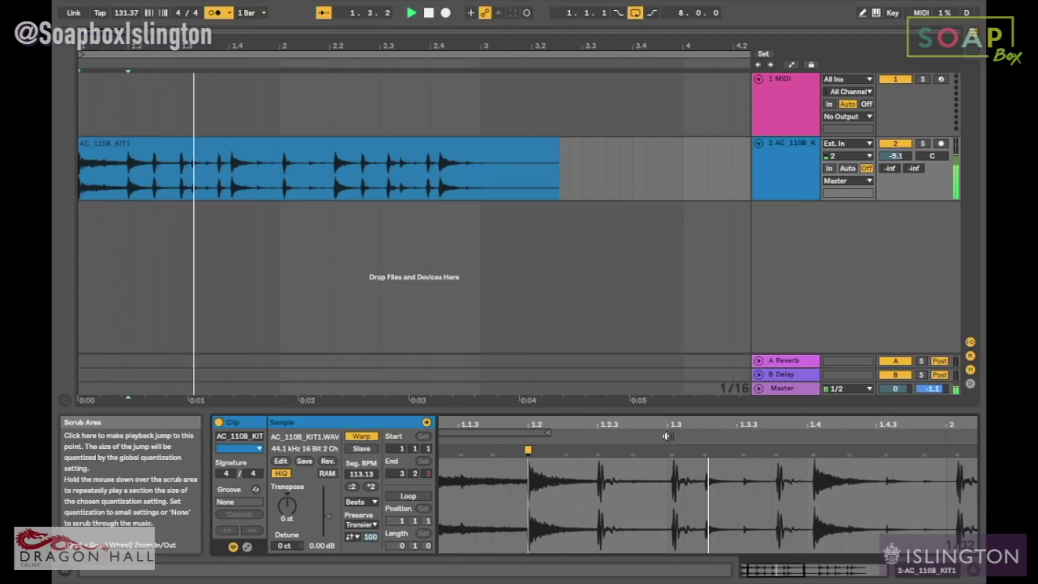
pyautogui.press('space')
# Align the hit near beat 1.4 to the grid with a warp marker at 1.4.1 and play the clip
pyautogui.moveTo(689, 425)
pyautogui.mouseDown()
pyautogui.moveTo(689, 465)
pyautogui.moveTo(674, 450)
pyautogui.mouseUp()
pyautogui.doubleClick(695, 449)
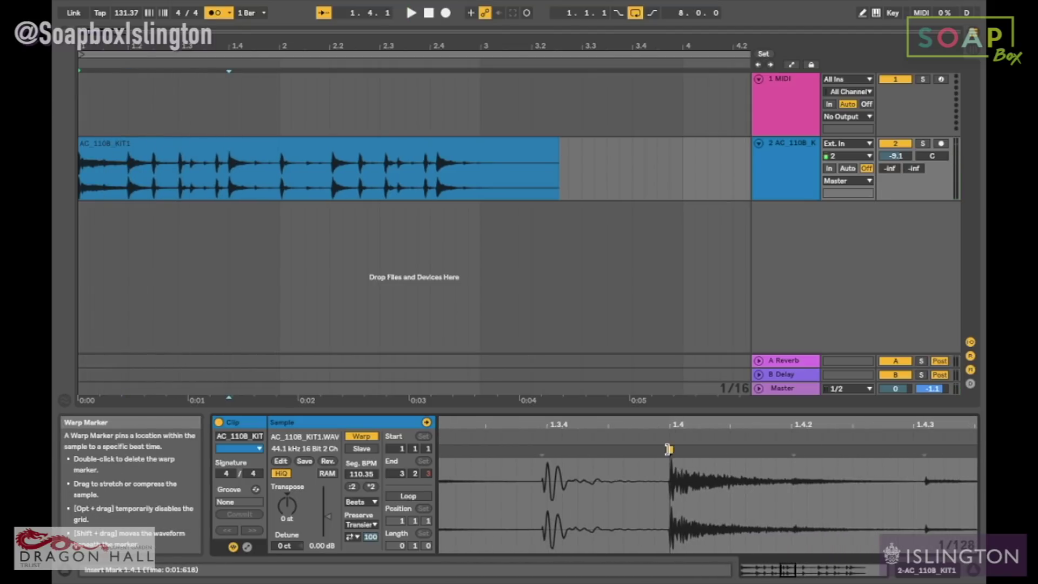
pyautogui.click(669, 441)
pyautogui.moveTo(485, 426); pyautogui.dragTo(485, 383)
pyautogui.press('space')
pyautogui.press('space')
pyautogui.press('space')
pyautogui.press('space')
# Align the hit near beat 1.3 to the grid with a warp marker at 1.3.1 and play the clip
pyautogui.moveTo(607, 427); pyautogui.dragTo(596, 470)
pyautogui.click(593, 451)
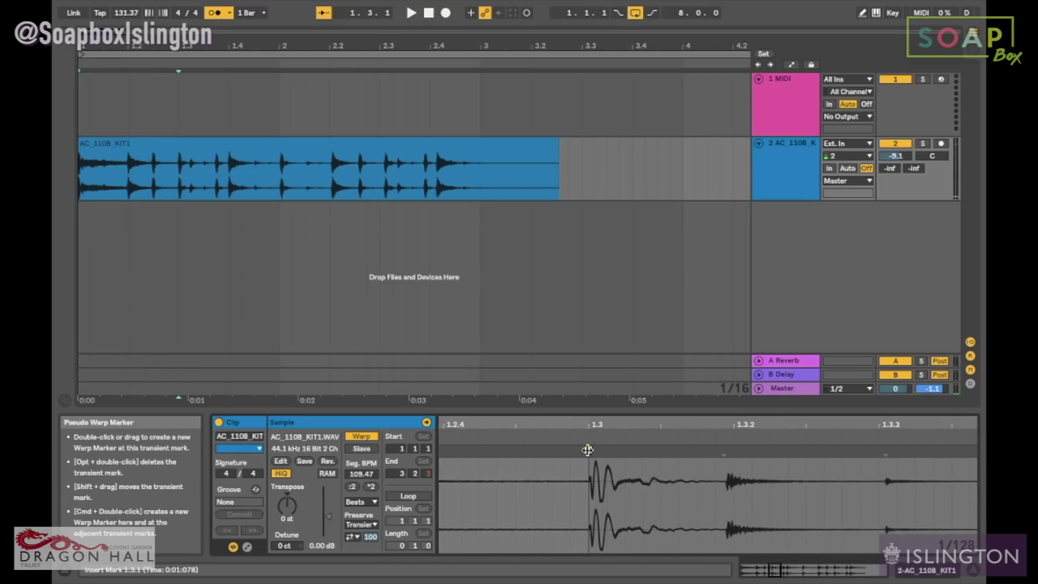
pyautogui.doubleClick(588, 451)
pyautogui.moveTo(590, 431); pyautogui.dragTo(671, 397)
pyautogui.press('space')
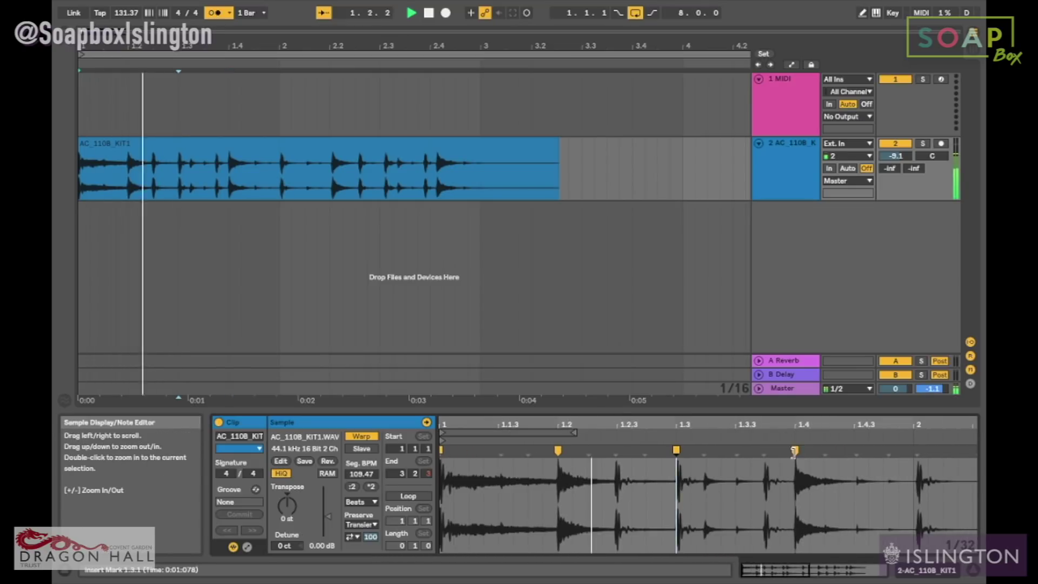
pyautogui.press('space')
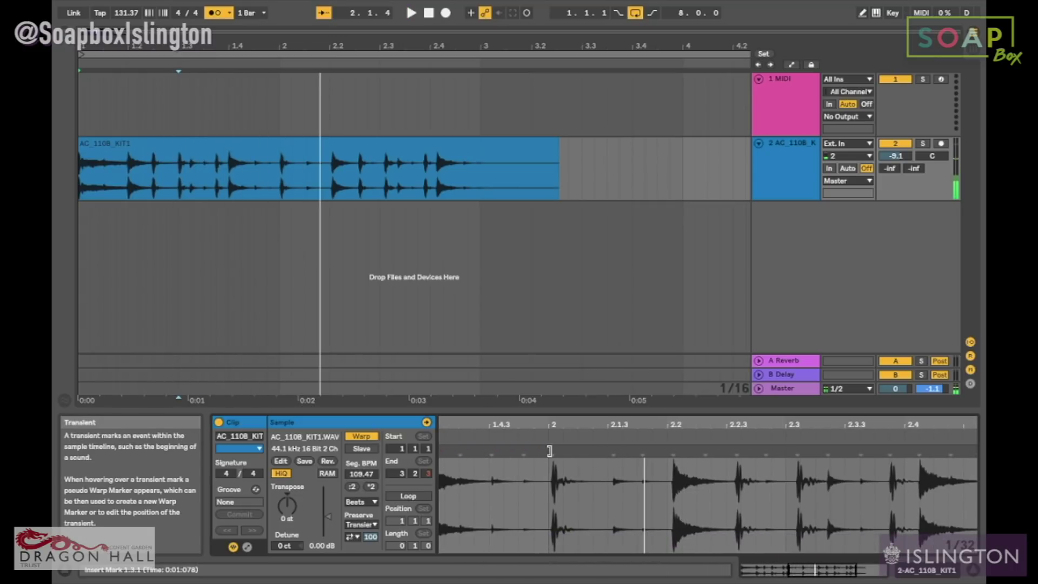
# Align the hits near beats 2.1 and 2.2 with warp markers at 2.1.1 and 2.2.1, playing the clip to check
pyautogui.doubleClick(549, 451)
pyautogui.press('-')
pyautogui.press('space')
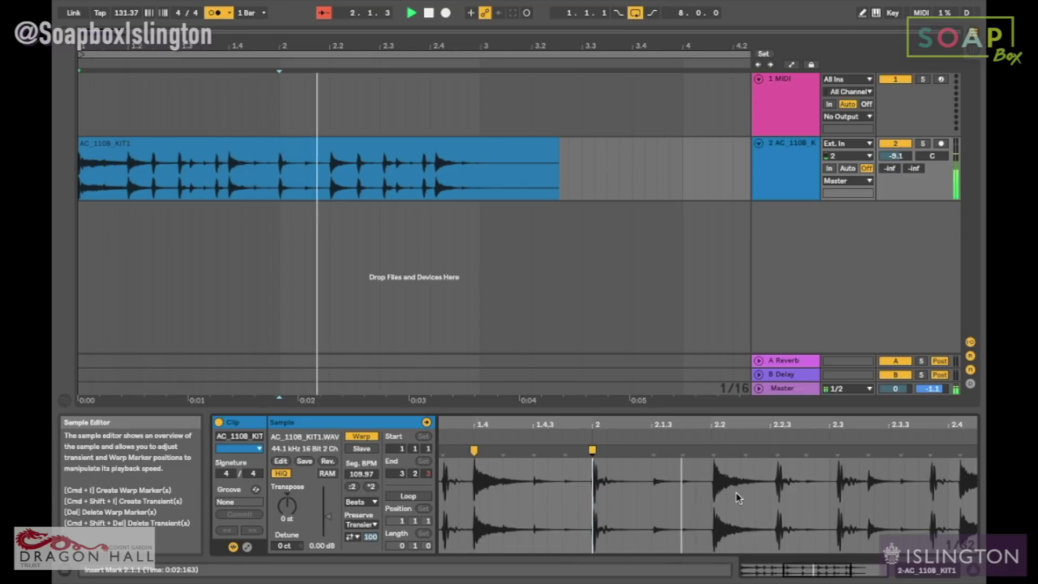
pyautogui.press('space')
pyautogui.moveTo(714, 419); pyautogui.dragTo(708, 442)
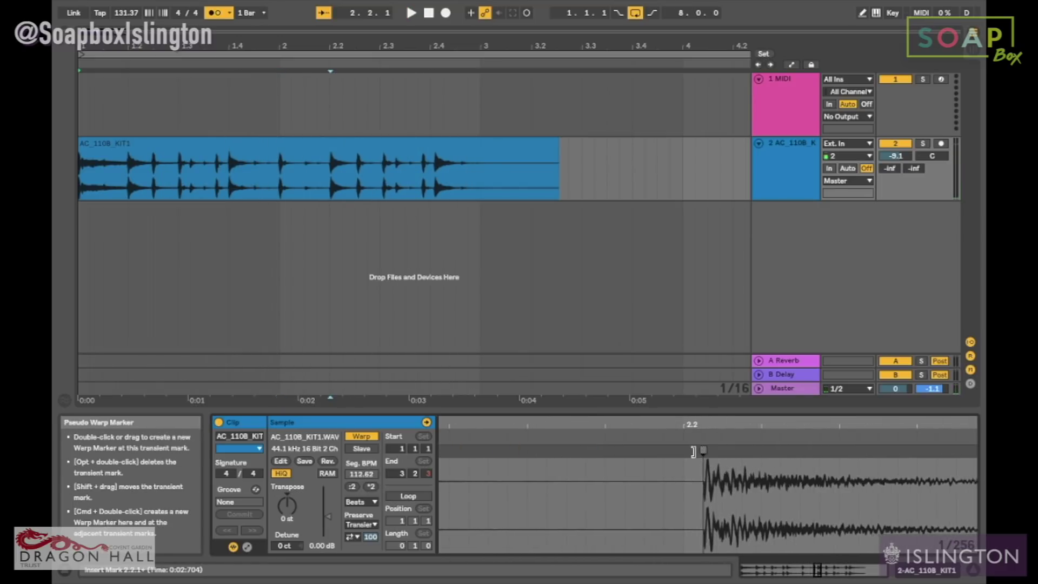
pyautogui.press('space')
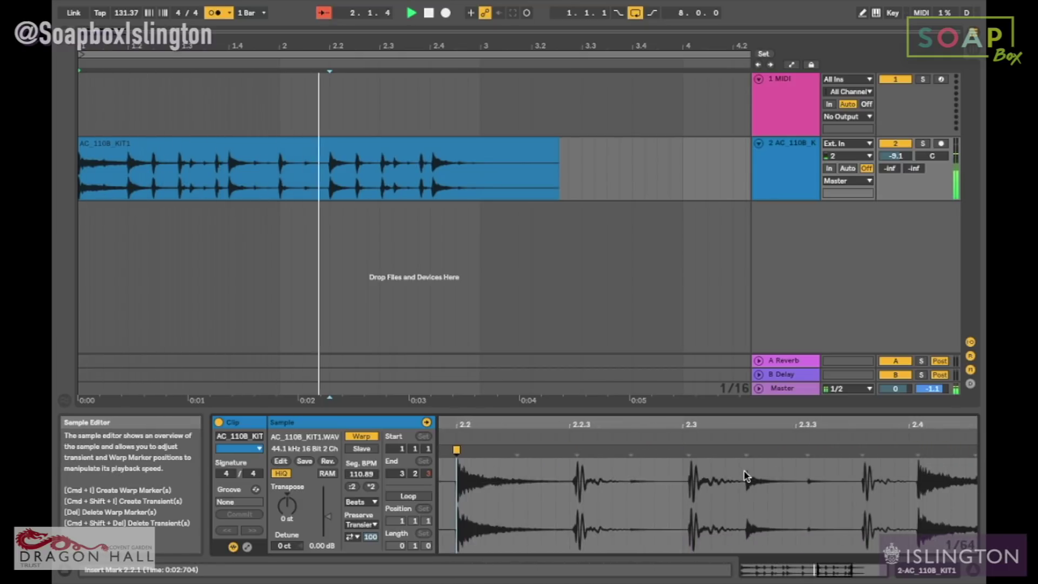
# Align the hit near beat 2.4 to the grid with a warp marker at 2.4.1 and play the clip
pyautogui.press('space')
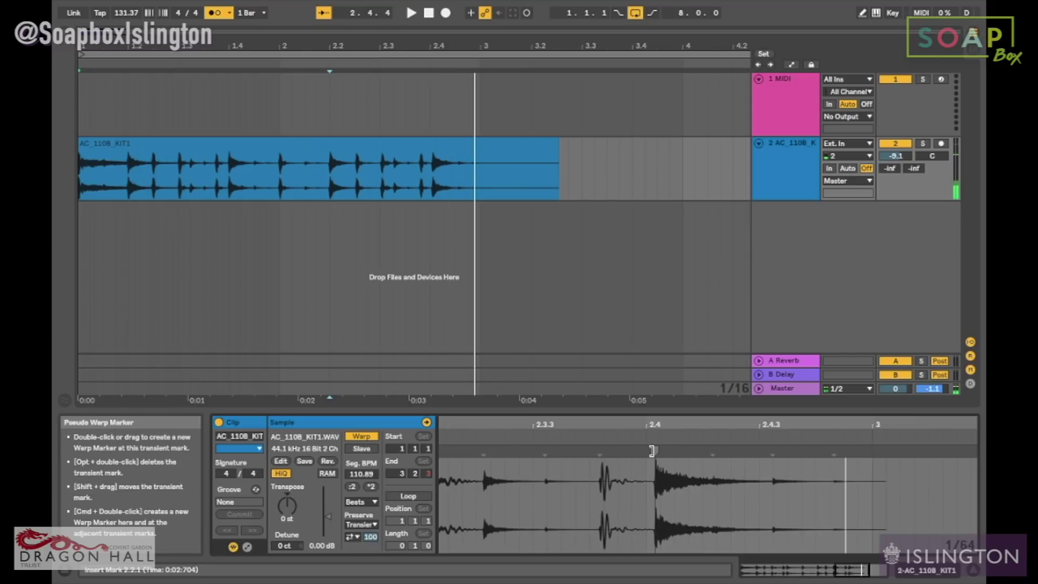
pyautogui.moveTo(658, 452); pyautogui.dragTo(650, 451)
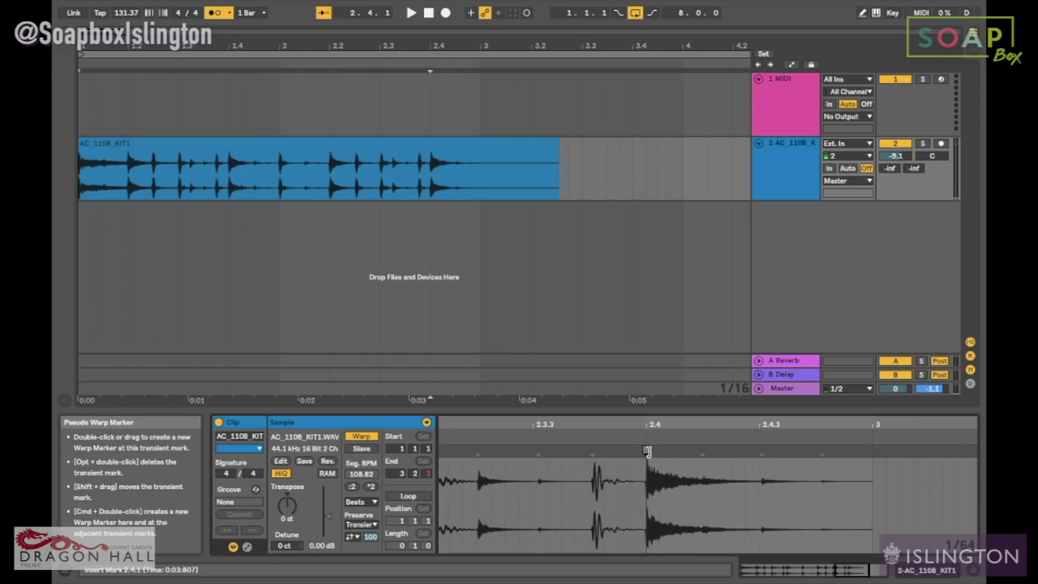
pyautogui.press('space')
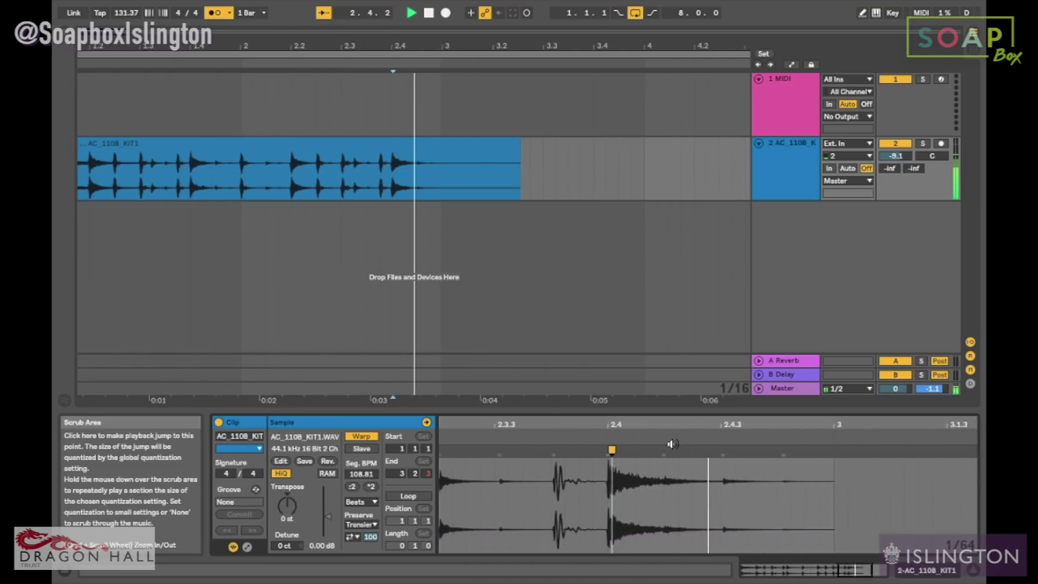
pyautogui.press('space')
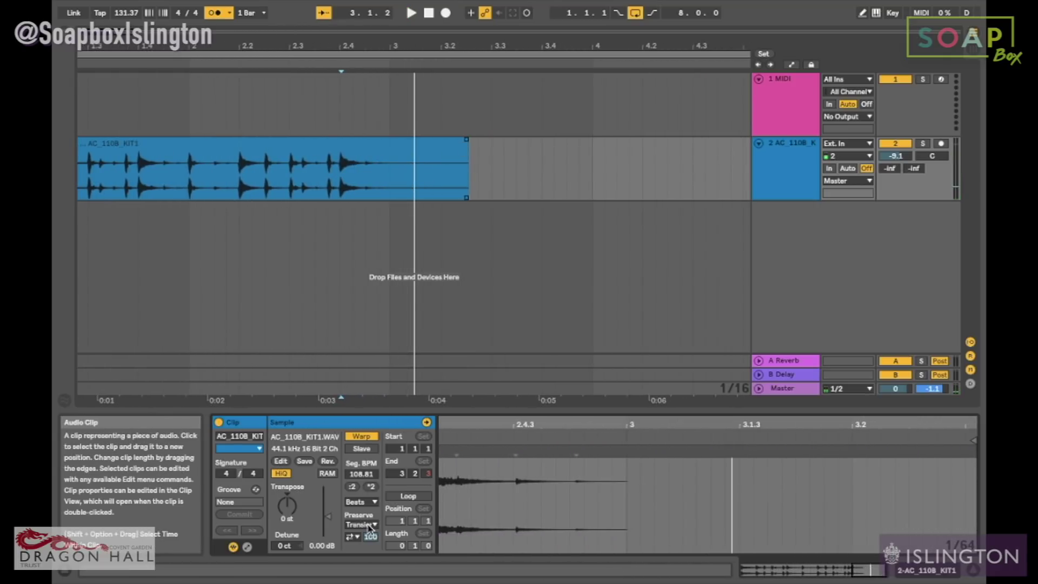
# Trim the clip's end to bar 3 and enable looping with a loop length of two bars
pyautogui.moveTo(468, 163); pyautogui.dragTo(386, 143)
pyautogui.click(409, 496)
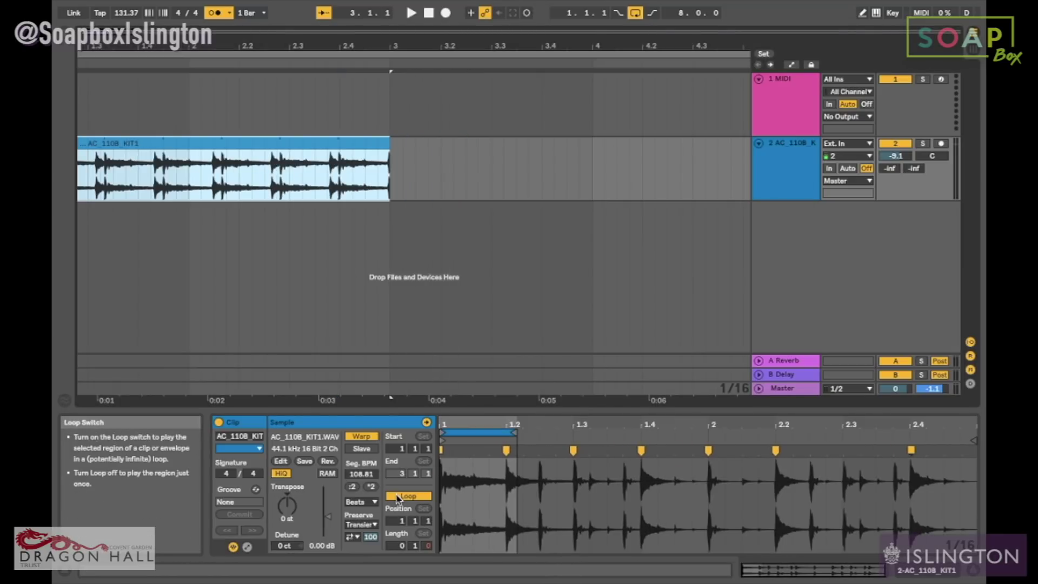
pyautogui.moveTo(510, 432); pyautogui.dragTo(973, 432)
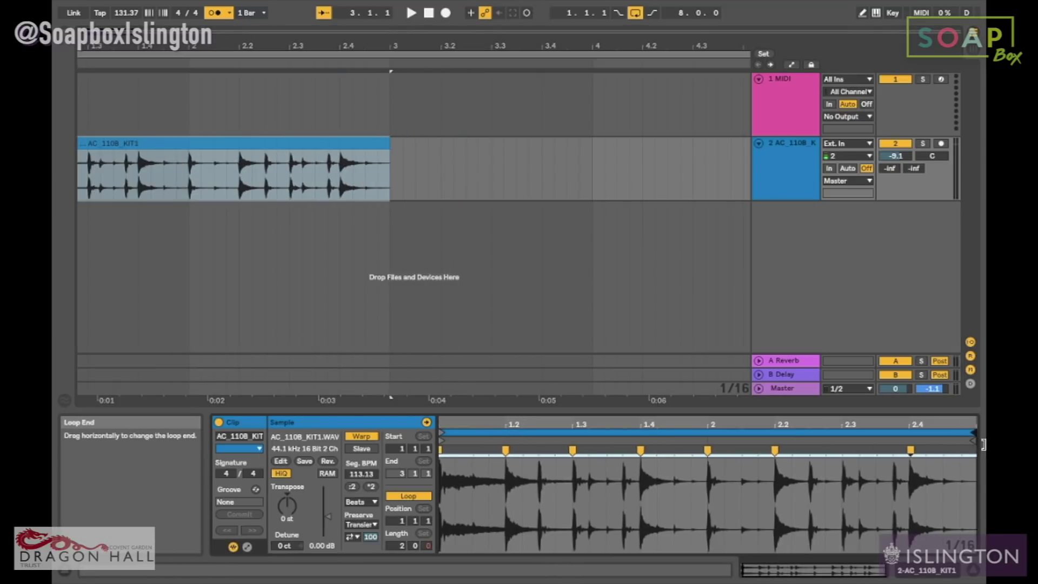
# Extend the looped clip to eight bars, ending at 9.1.1, and lower its track volume to -16.6 dB during playback
pyautogui.moveTo(389, 146); pyautogui.dragTo(751, 146)
pyautogui.moveTo(810, 199); pyautogui.dragTo(787, 169)
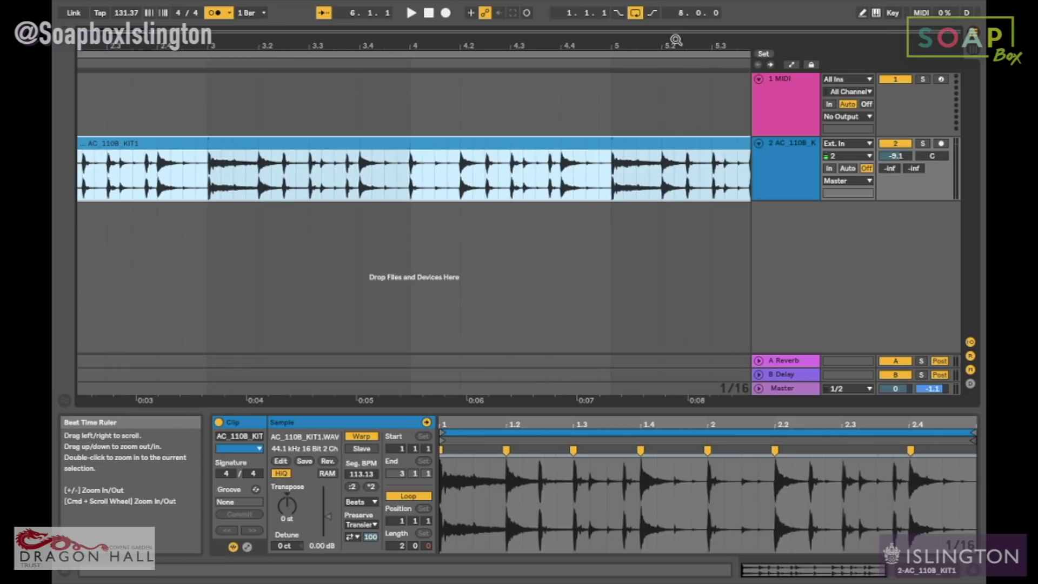
pyautogui.moveTo(676, 40); pyautogui.dragTo(130, 41)
pyautogui.press('space')
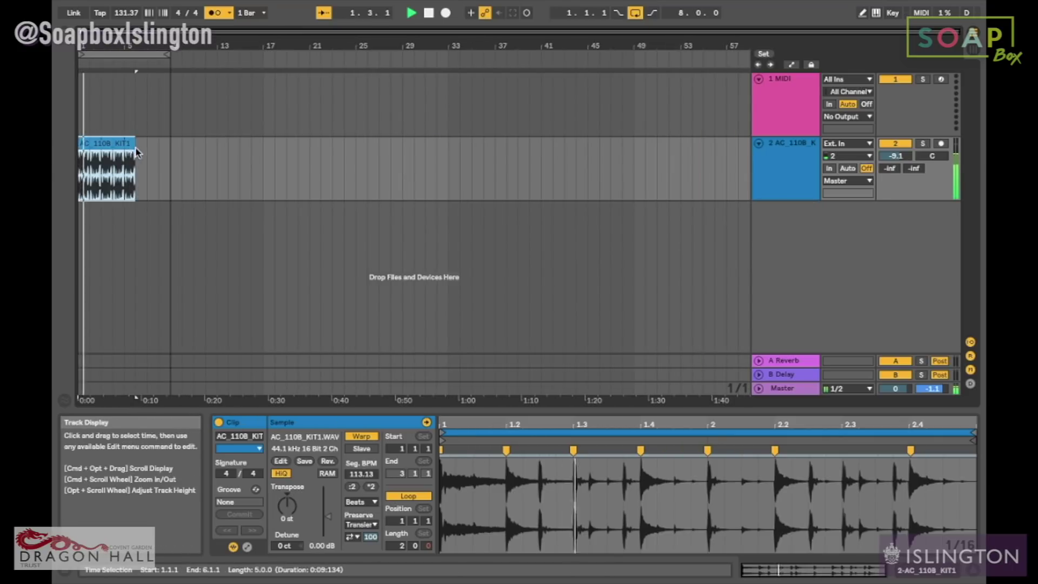
pyautogui.moveTo(136, 152); pyautogui.dragTo(171, 152)
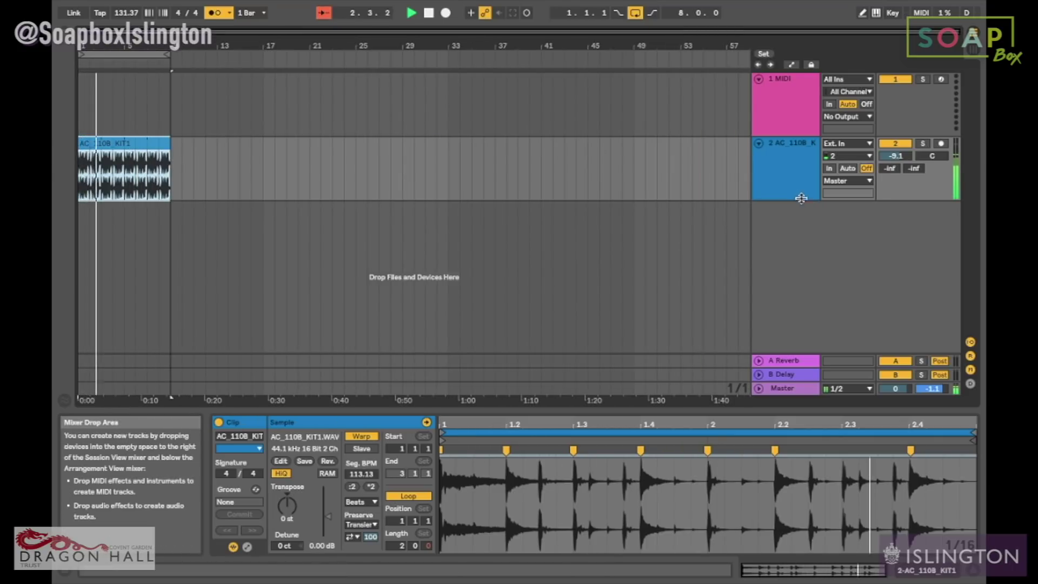
pyautogui.moveTo(895, 156); pyautogui.dragTo(895, 169)
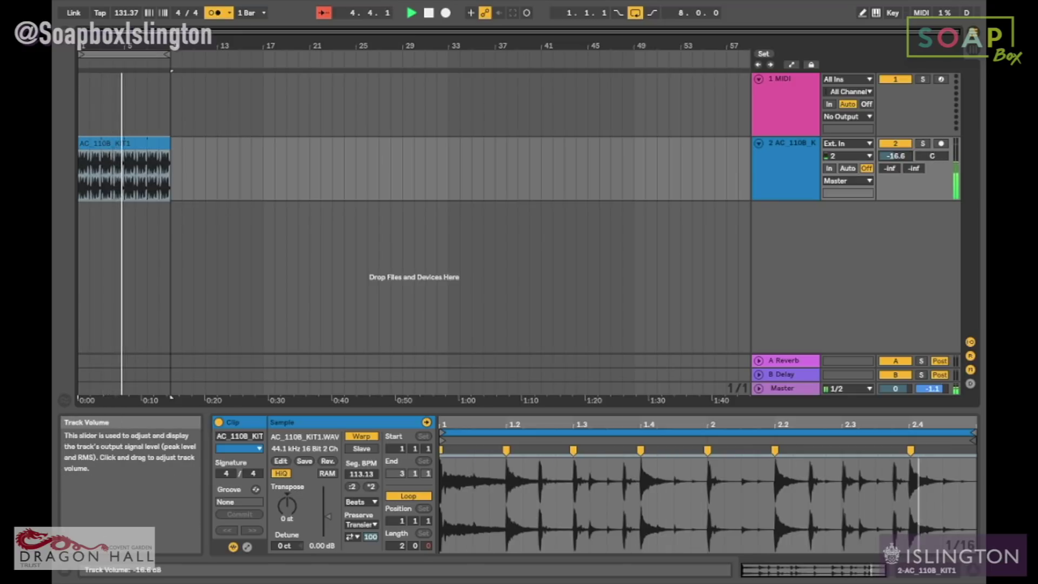
pyautogui.press('space')
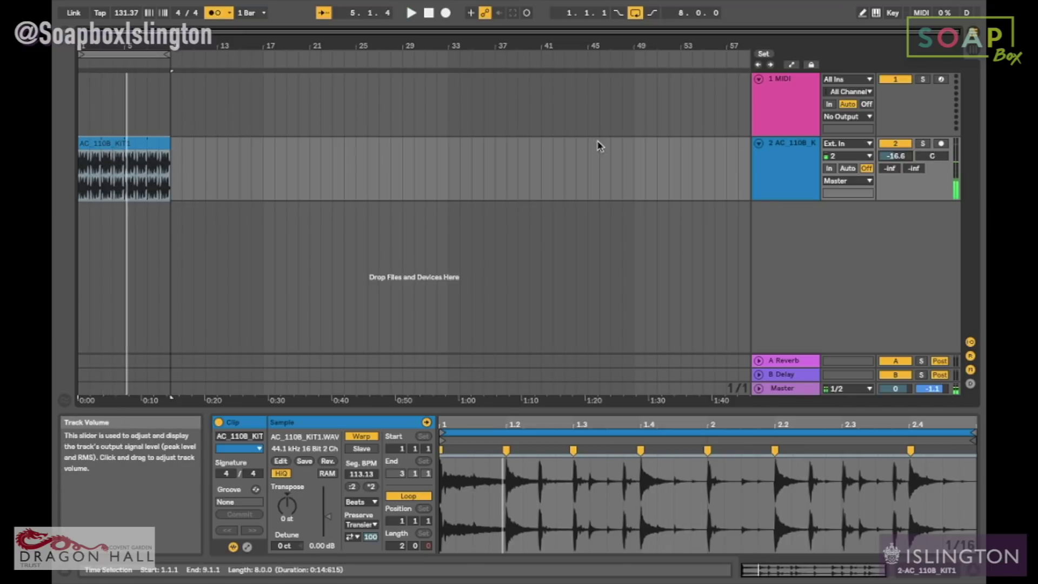
# Choose Loop Back-and-Forth as the clip's Transient Loop Mode
pyautogui.click(357, 537)
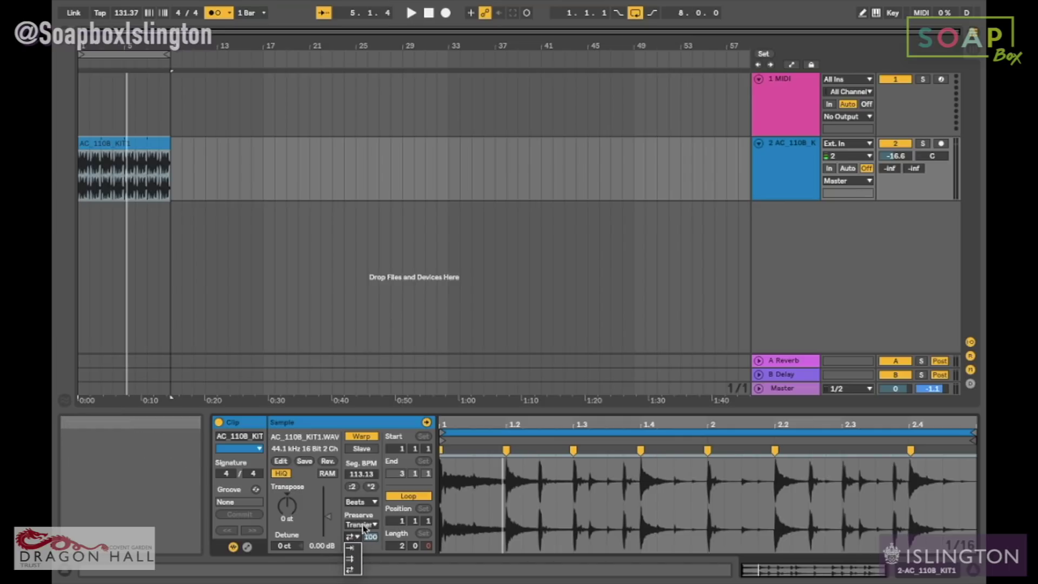
pyautogui.moveTo(355, 539)
pyautogui.click(352, 570)
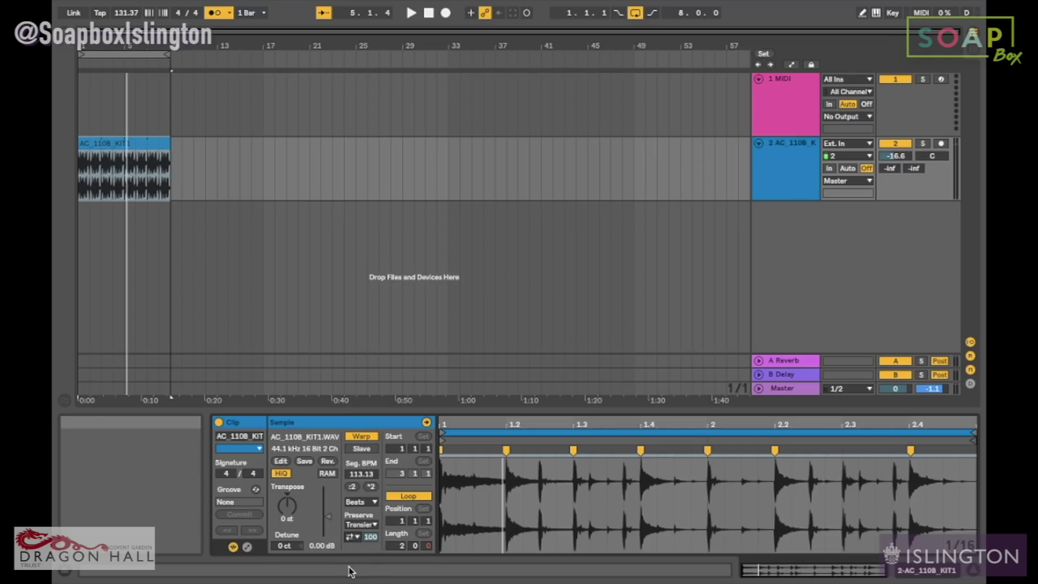
# Set the clip's Transient Loop Mode to Off and play the loop while adjusting the Transient Envelope
pyautogui.click(356, 538)
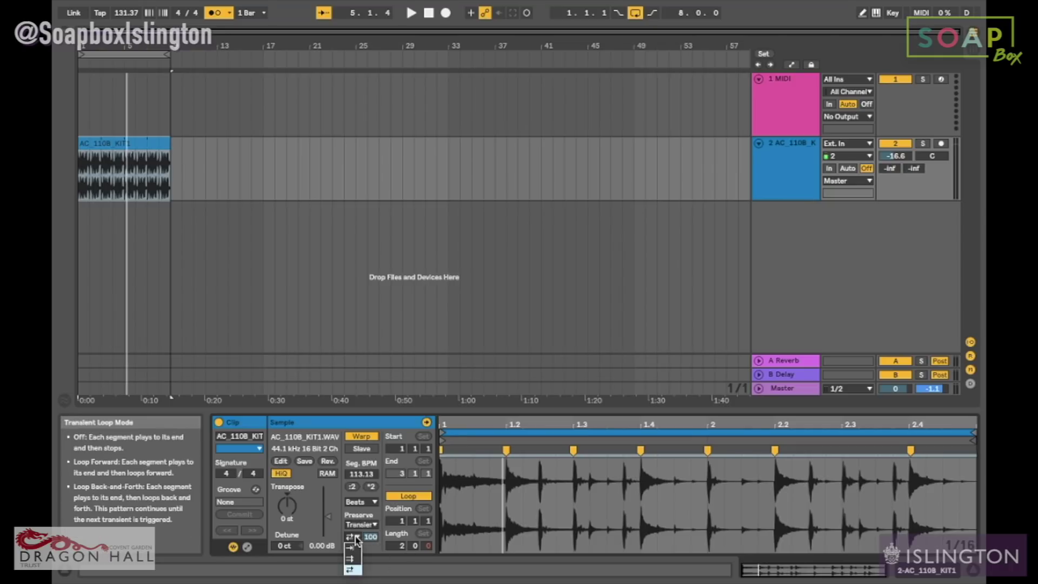
pyautogui.click(355, 548)
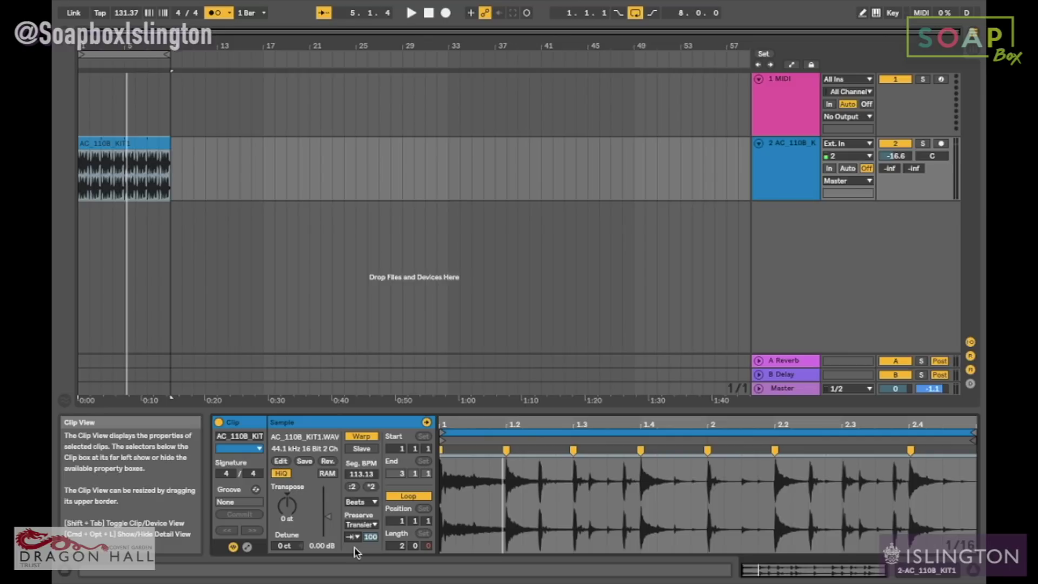
pyautogui.press('space')
pyautogui.moveTo(370, 537)
pyautogui.mouseDown()
pyautogui.moveTo(370, 573)
pyautogui.moveTo(370, 534)
pyautogui.mouseUp()
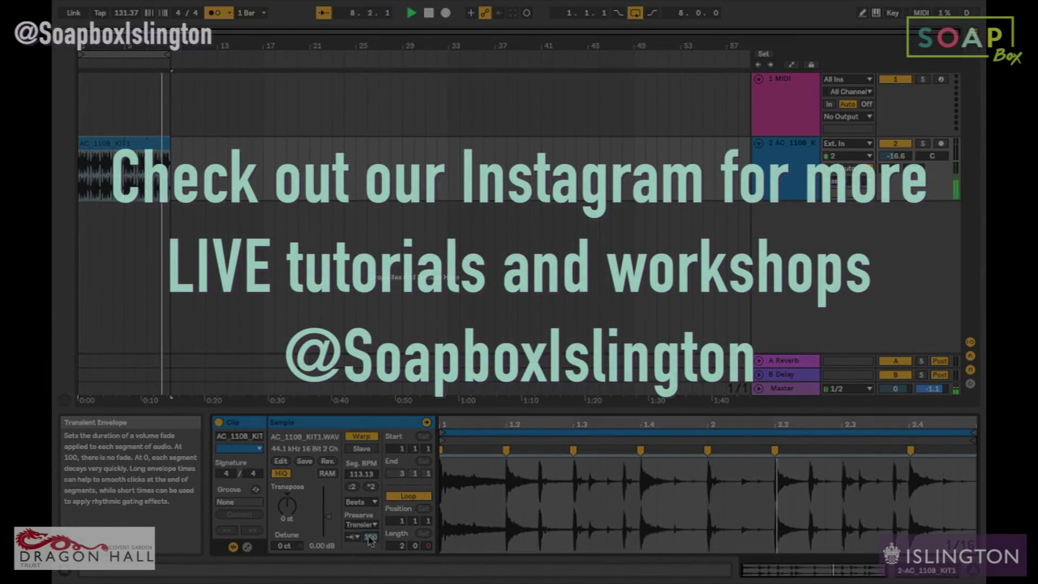